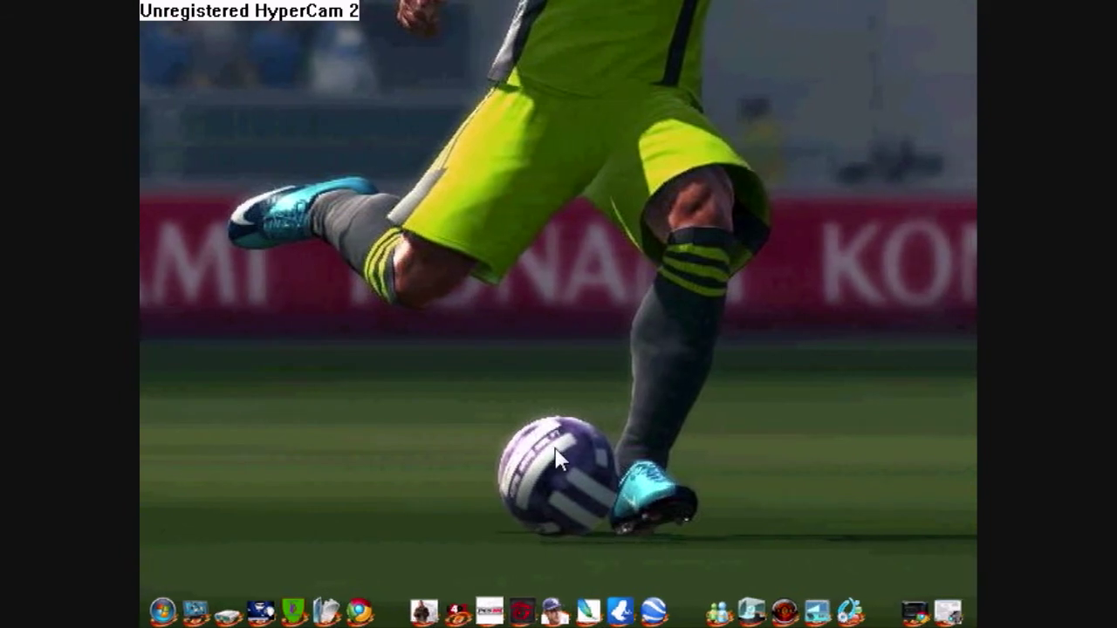
Step: Open the ObjectDock Properties dialog from the ObjectDock icon on the dock
left_click(848, 602)
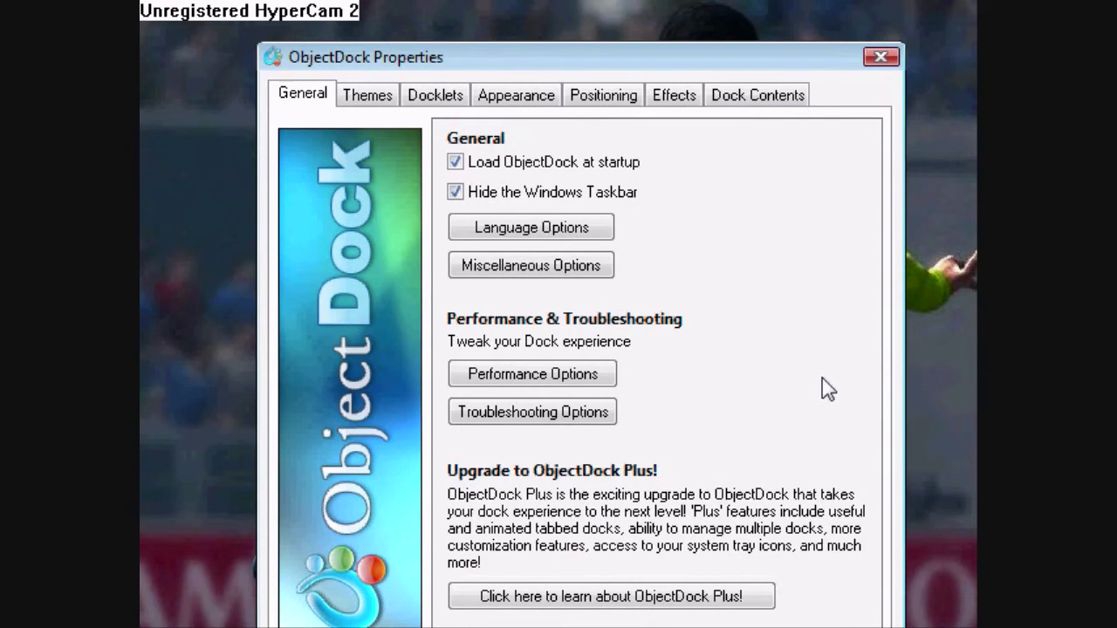
Step: Enable Load ObjectDock at startup, keep English as the language, and open Miscellaneous Options
left_click(455, 163)
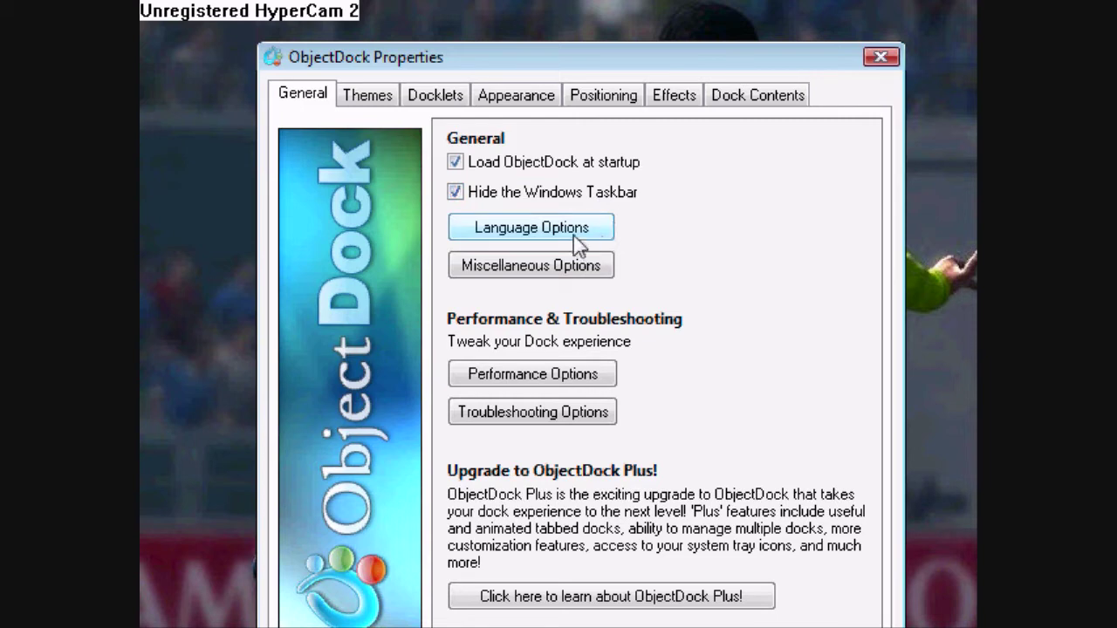
left_click(536, 229)
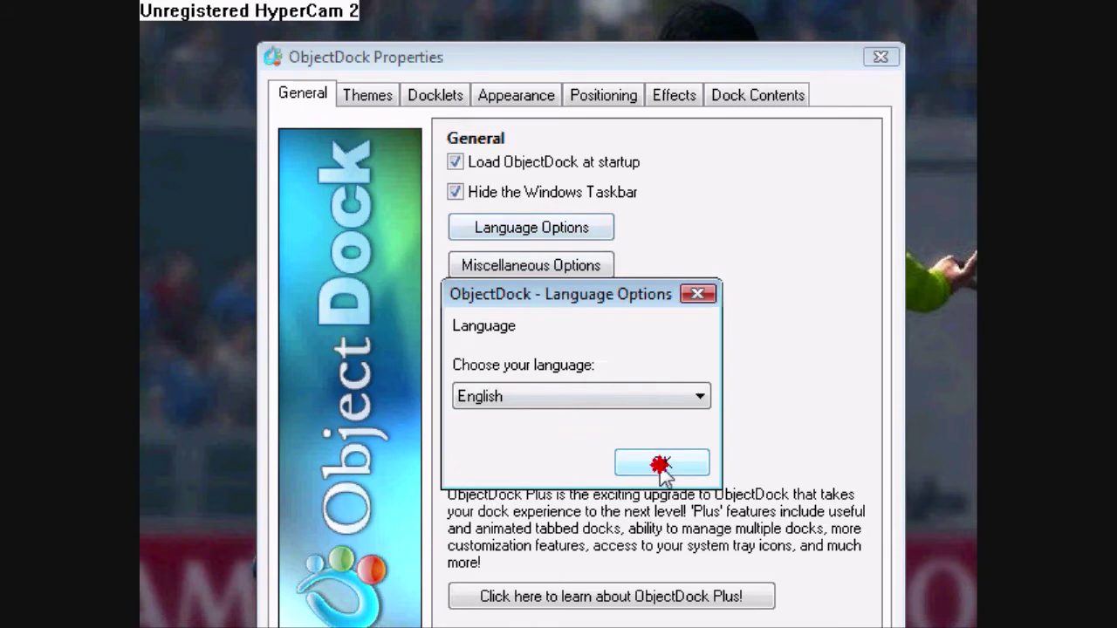
left_click(661, 464)
left_click(581, 266)
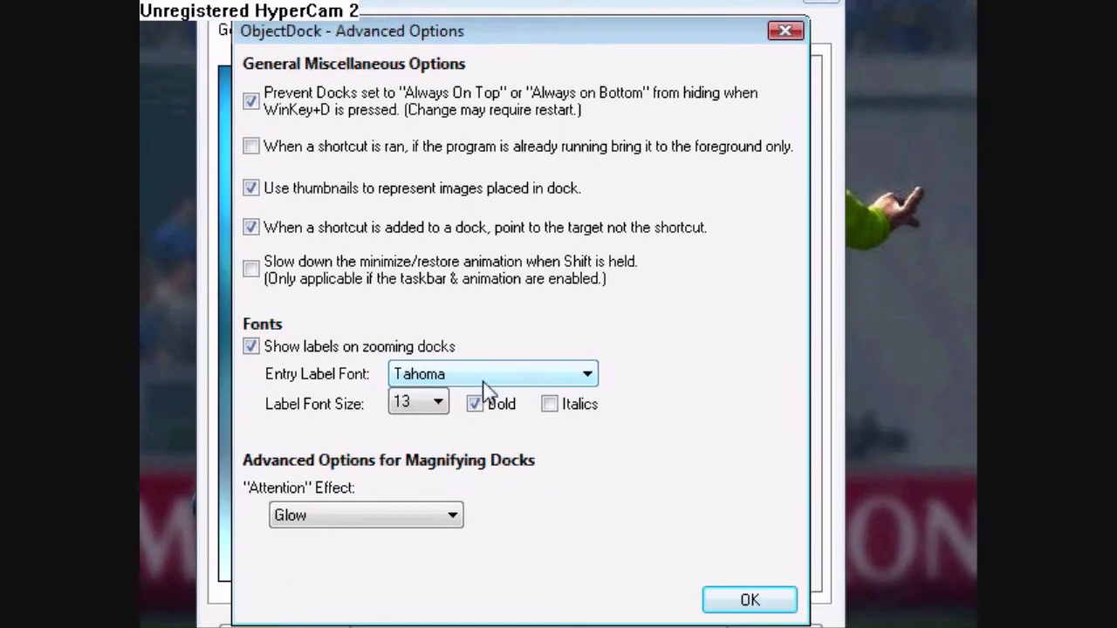
Step: Close the Advanced Options dialog without changes after a second look
left_click(742, 565)
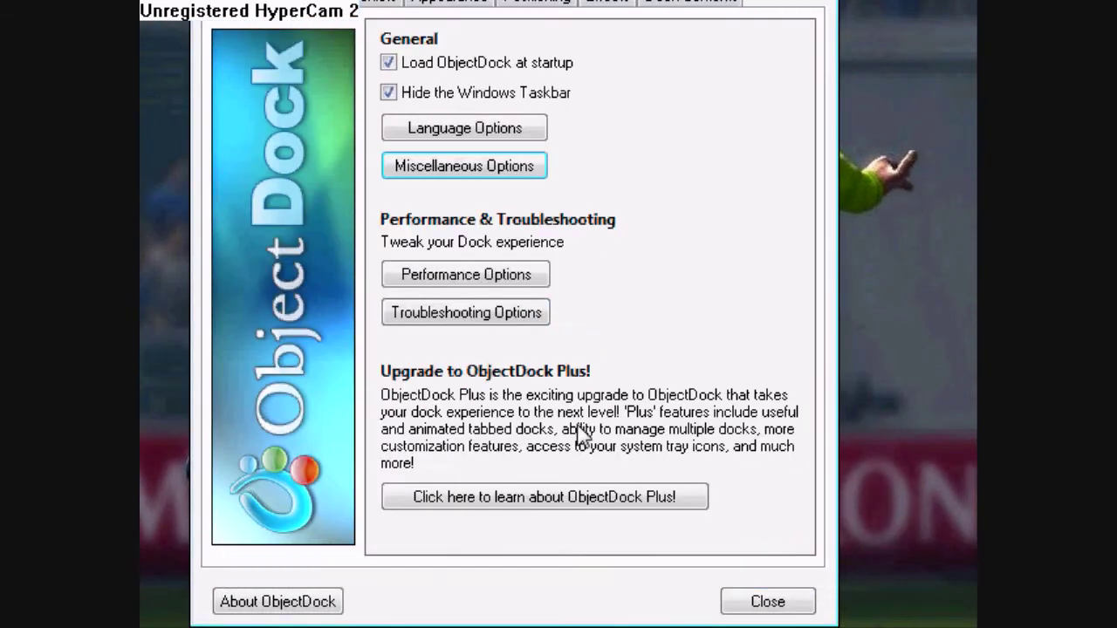
left_click(453, 168)
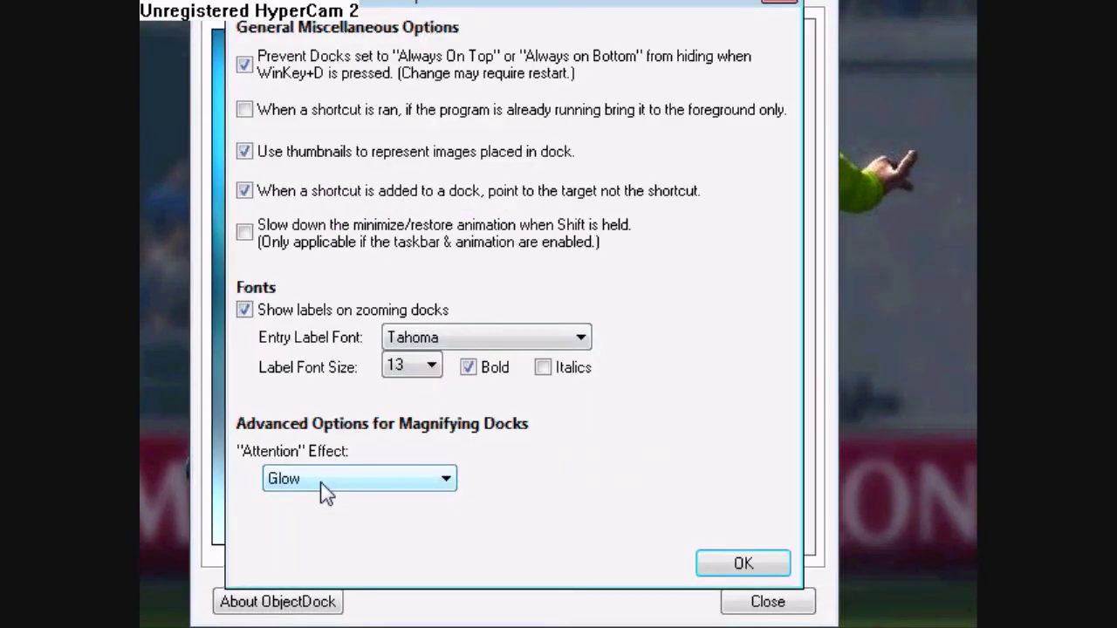
left_click(742, 565)
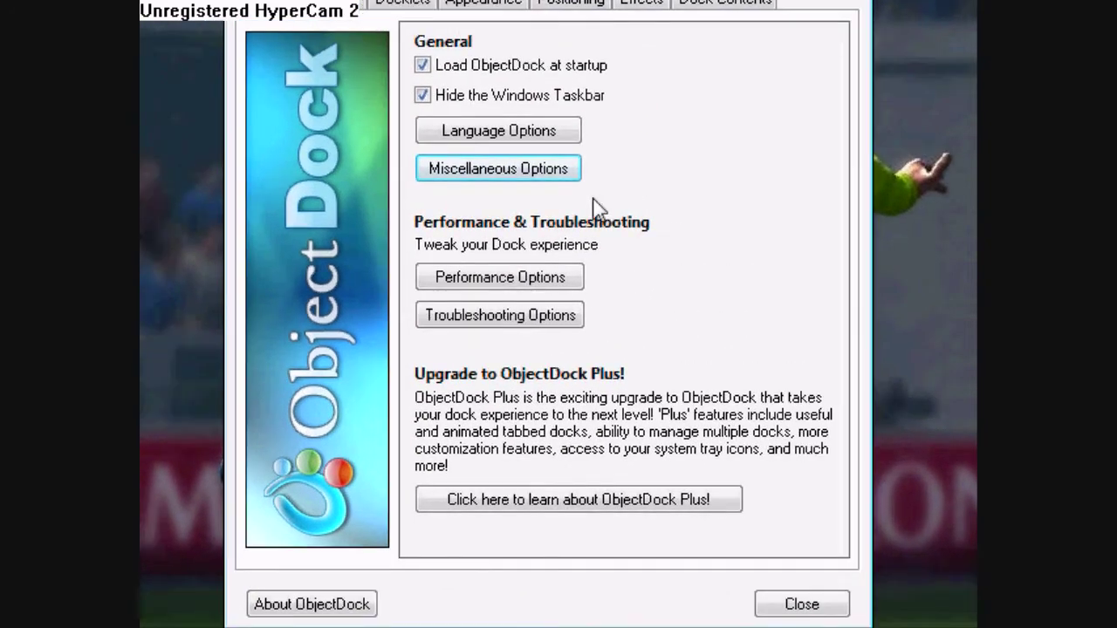
Step: Review Performance and Troubleshooting Options unchanged, then view the Themes backup and packaging settings
left_click(527, 245)
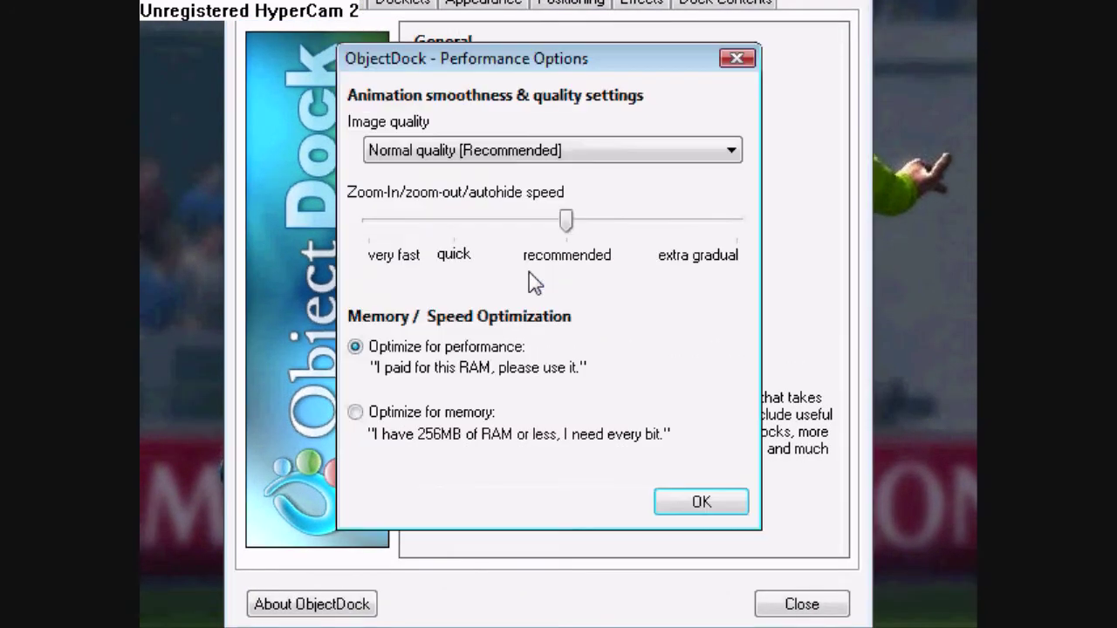
left_click(702, 500)
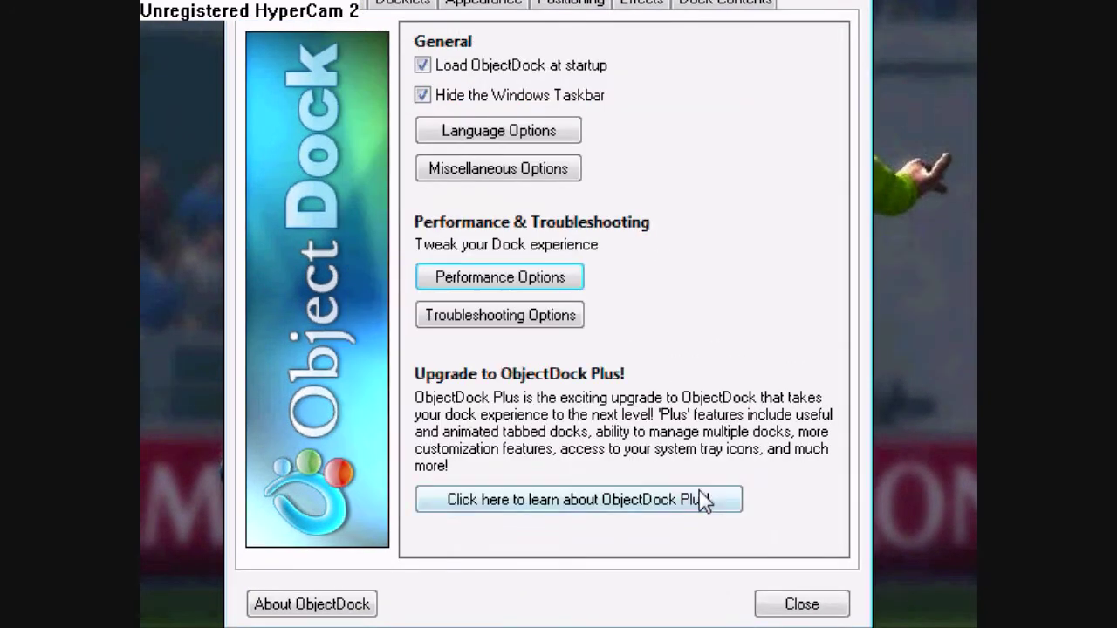
left_click(527, 318)
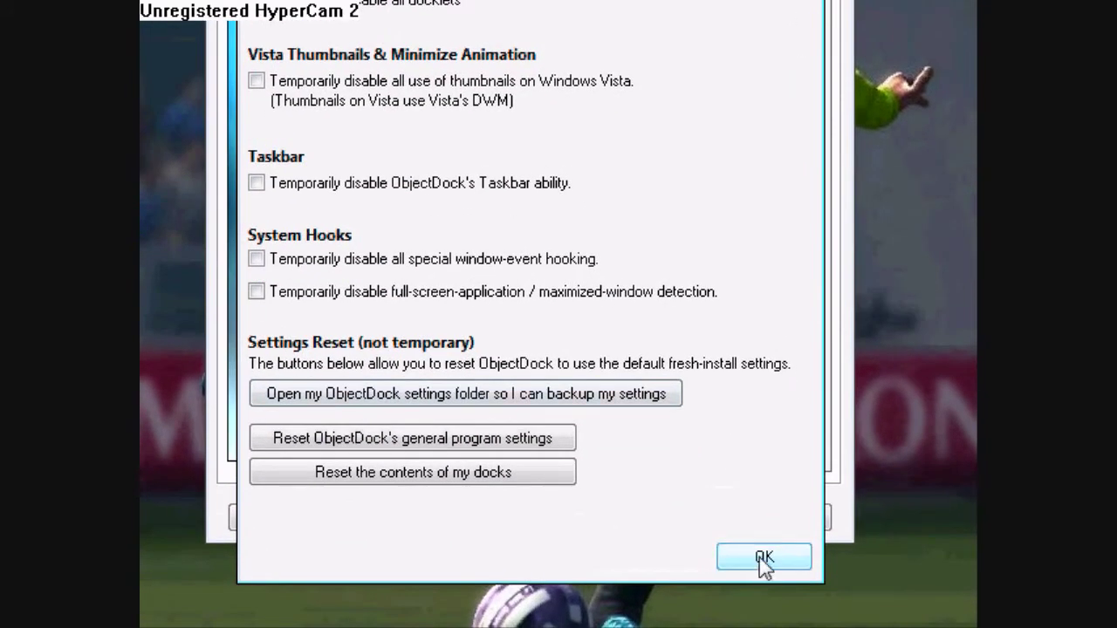
left_click(763, 566)
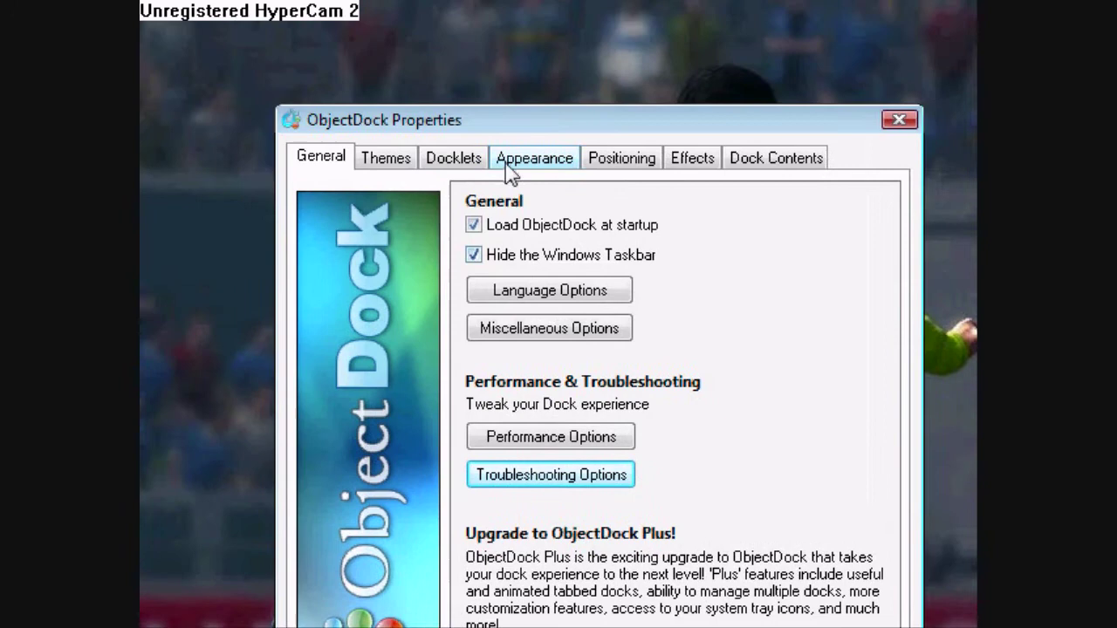
left_click(390, 166)
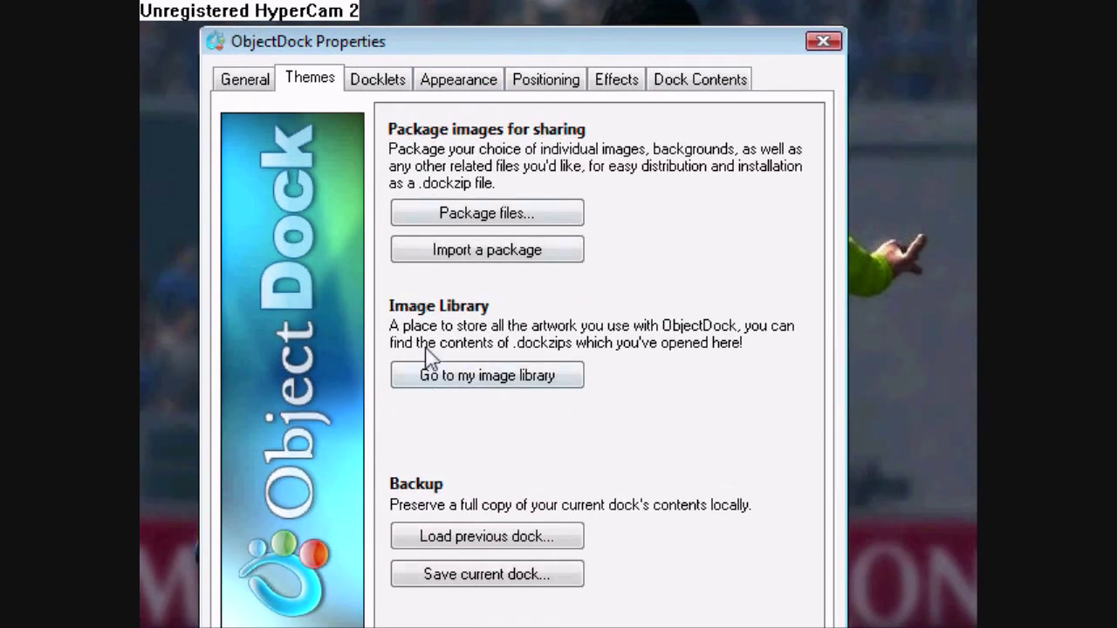
Step: Replace the dock's Start Menu icon with a newly added Start Menu Launcher docklet, placed further left
left_click(380, 82)
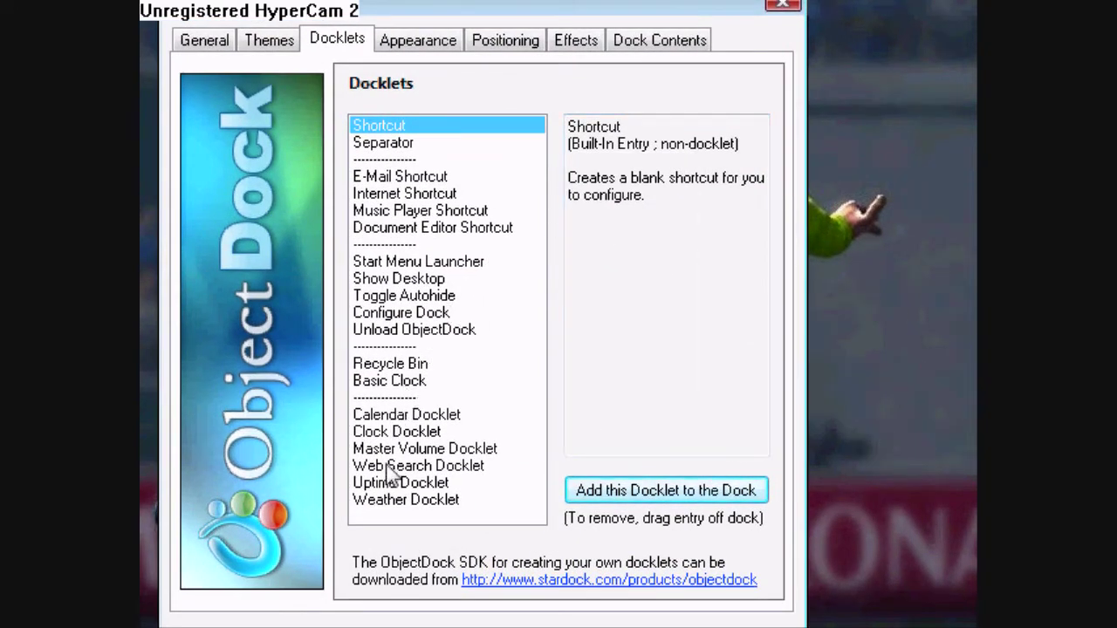
left_click(394, 261)
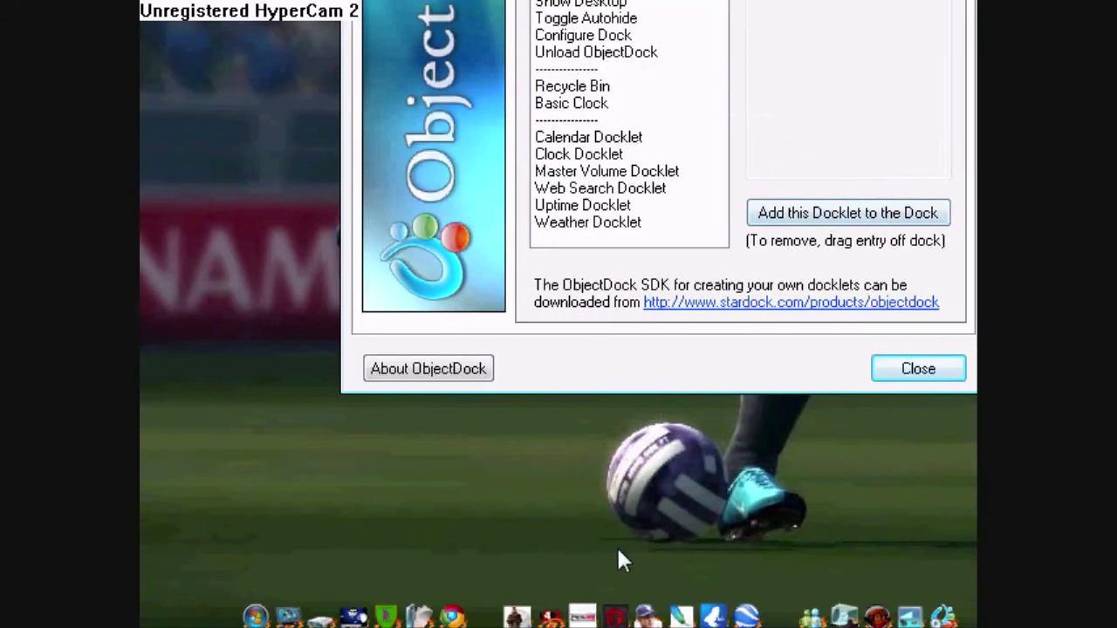
left_click(261, 593)
left_click_drag(325, 345, 345, 256)
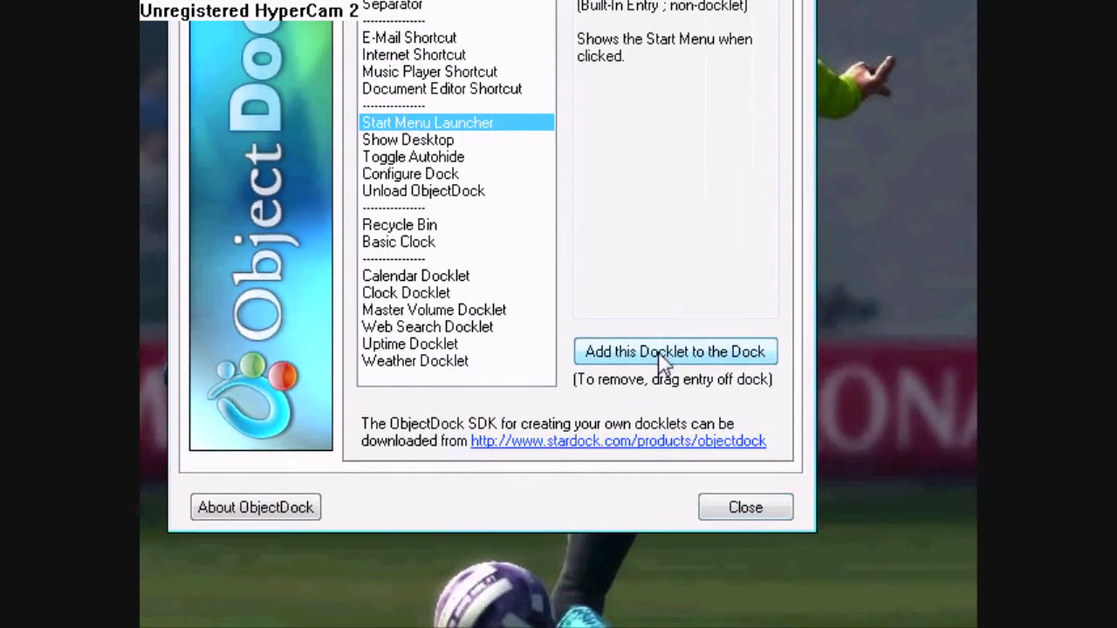
left_click(660, 353)
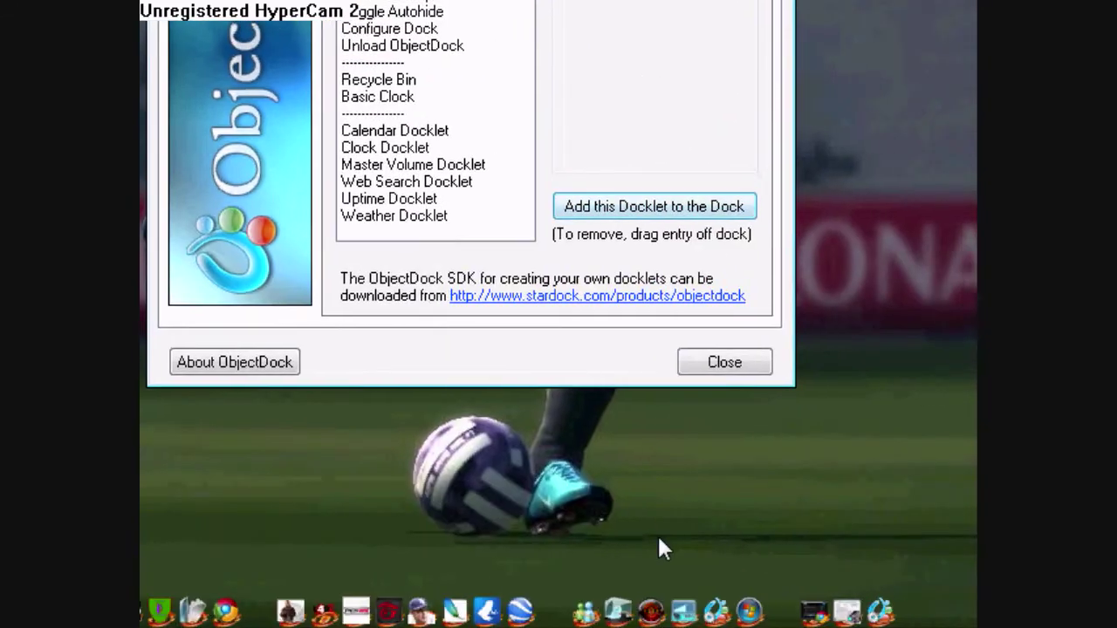
left_click_drag(747, 591, 209, 580)
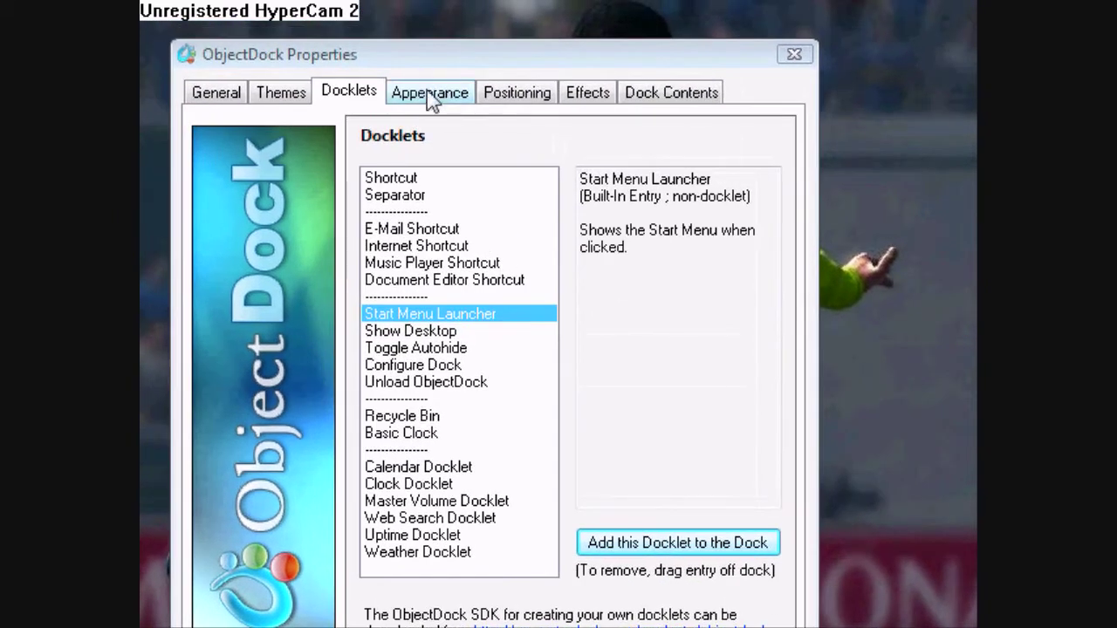
Step: Lower the Manchester dock background's opacity slightly on the Appearance tab
left_click(428, 92)
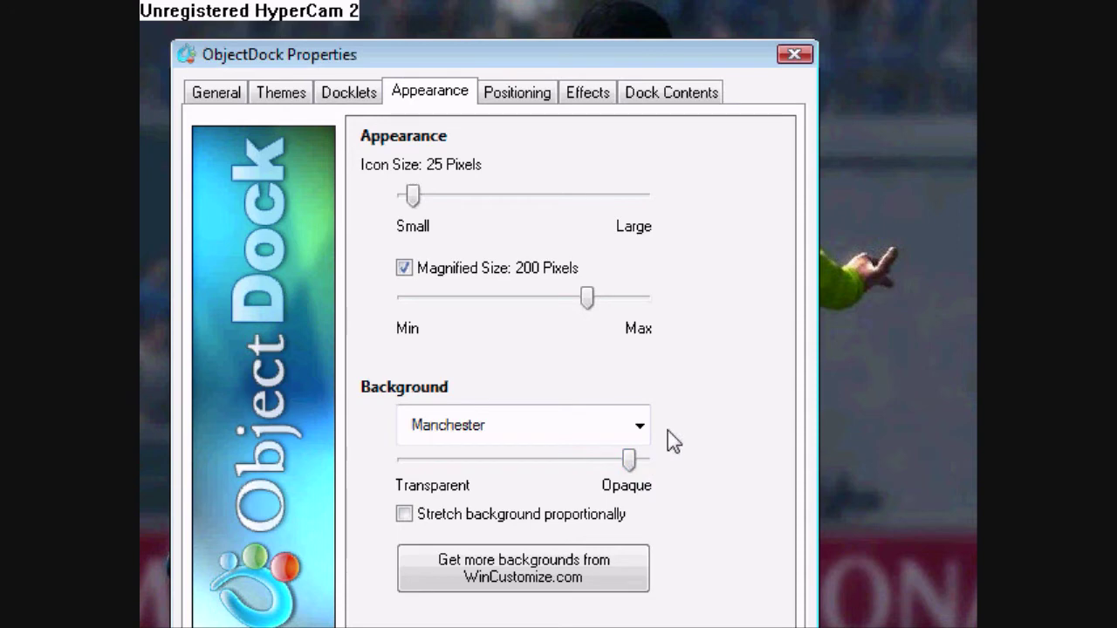
mouse_move(636, 464)
left_mouse_down()
mouse_move(287, 486)
mouse_move(588, 486)
mouse_move(628, 476)
left_mouse_up()
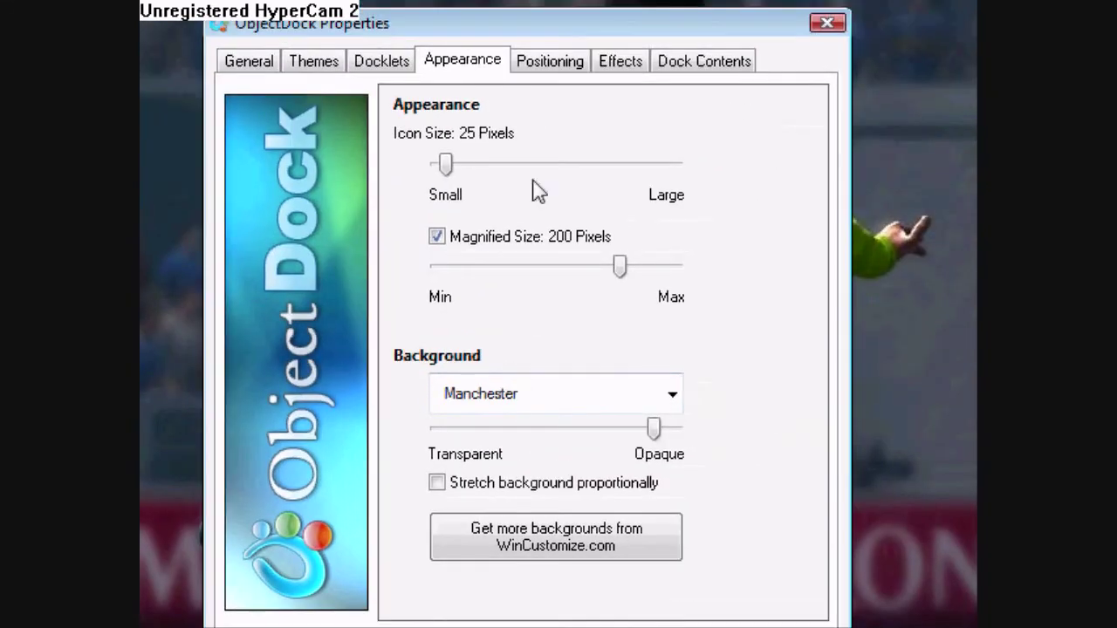
left_click(545, 68)
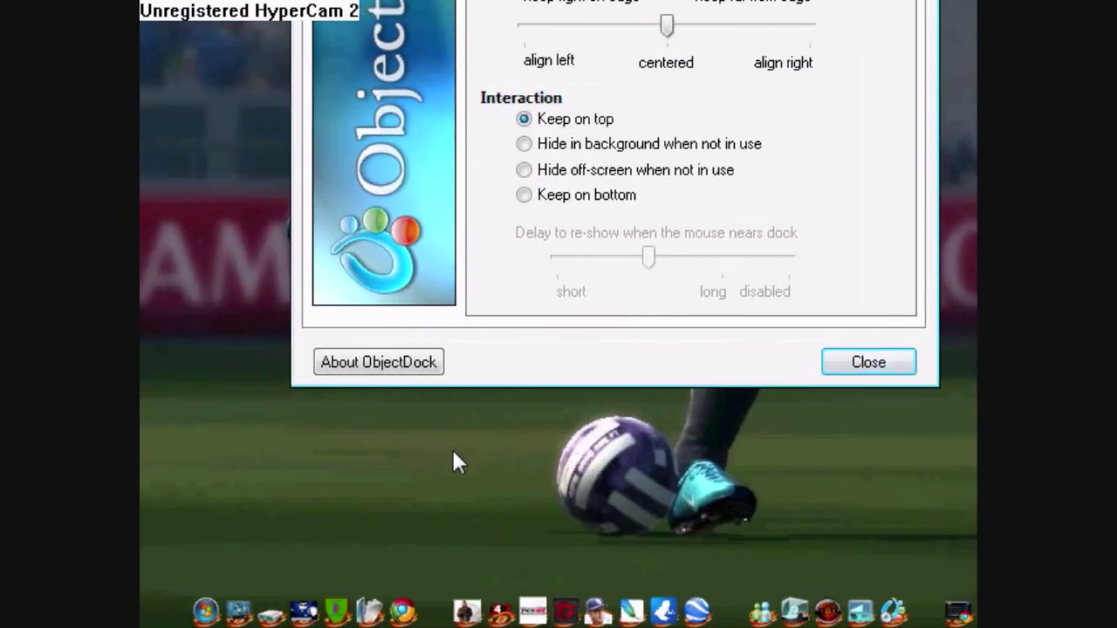
Step: Launch Chrome from the dock, then show the Effects tab with Zoom at 4.0 items width
left_click(403, 611)
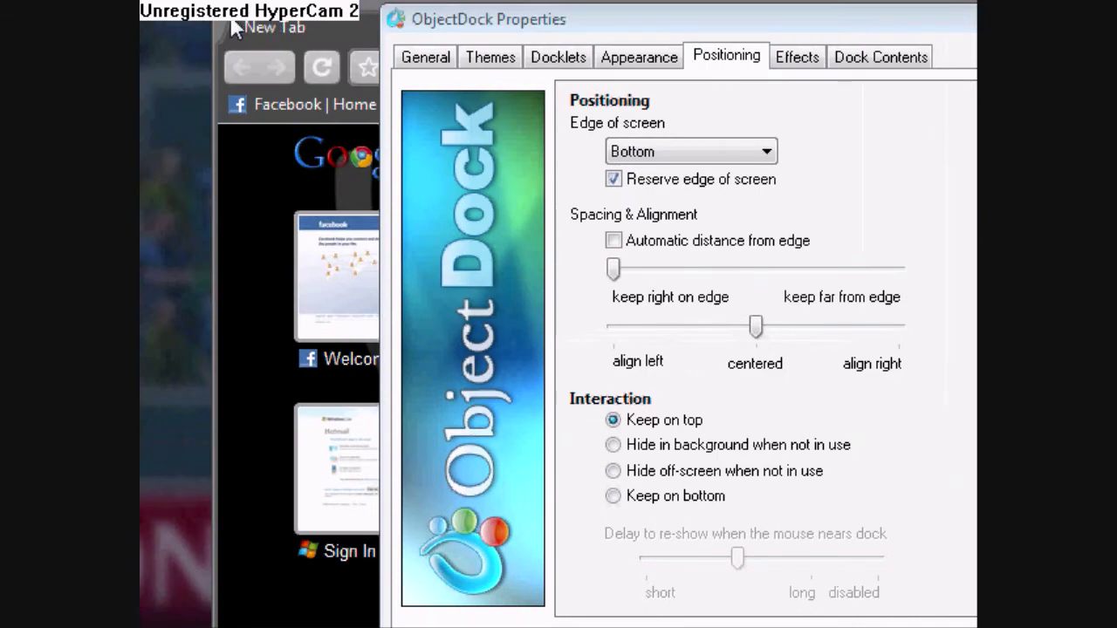
left_click(234, 29)
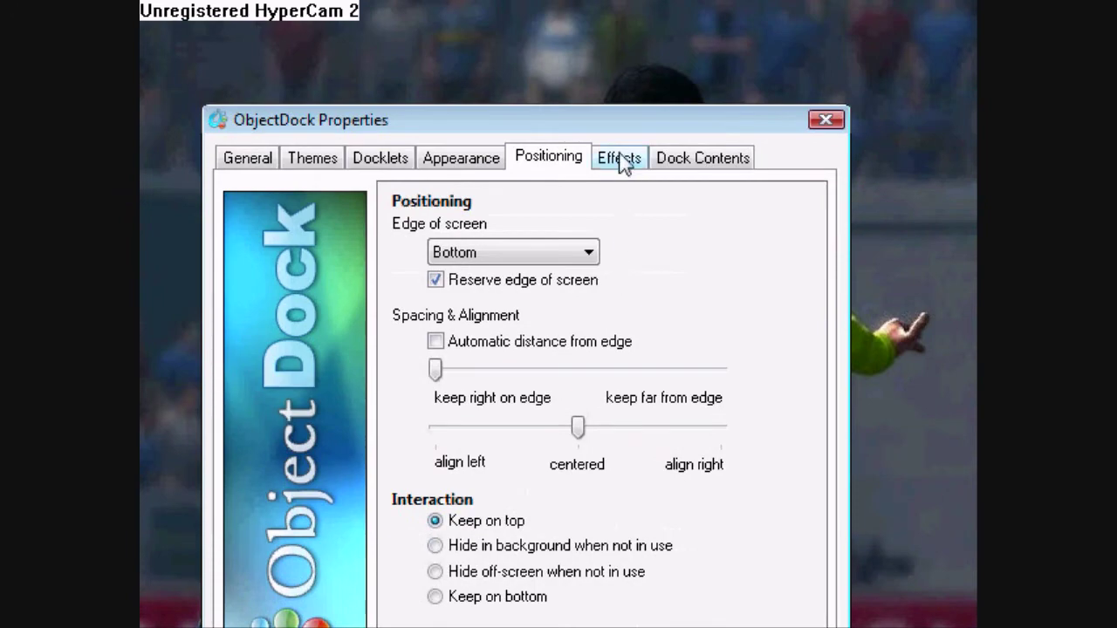
left_click(616, 64)
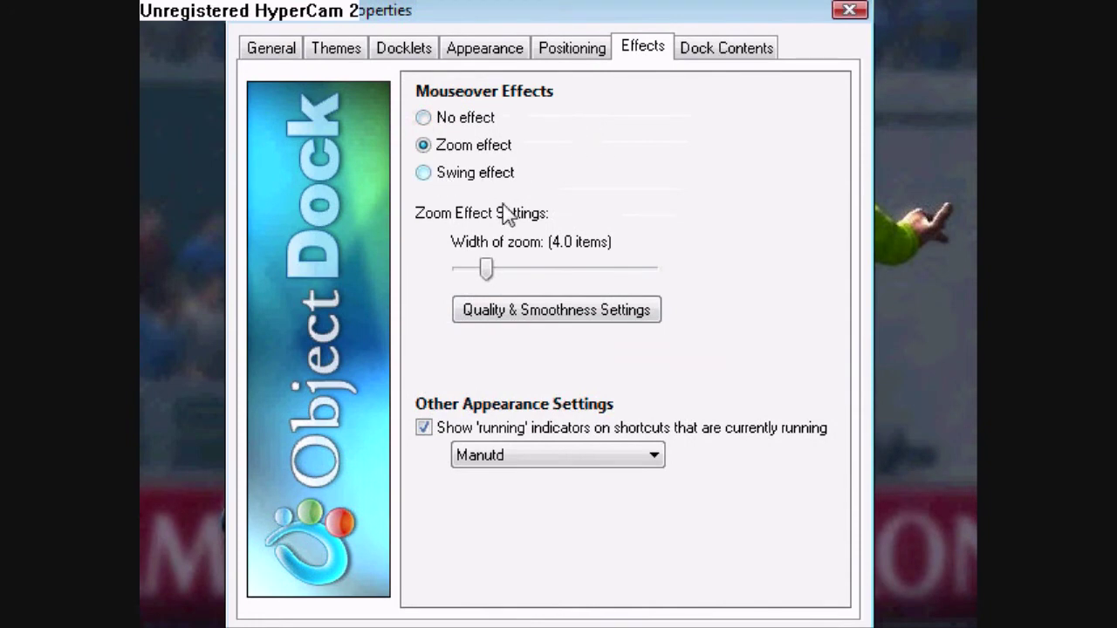
Step: Keep the Zoom mouseover effect after trying Swing, leaving Quality & Smoothness settings unchanged
left_click(475, 173)
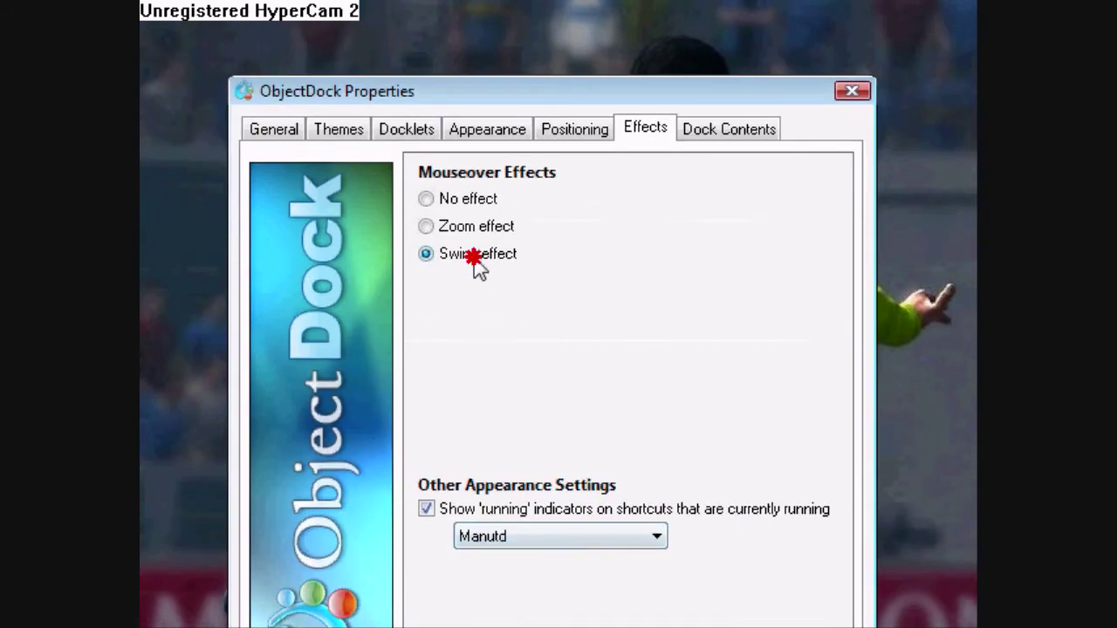
left_click(462, 228)
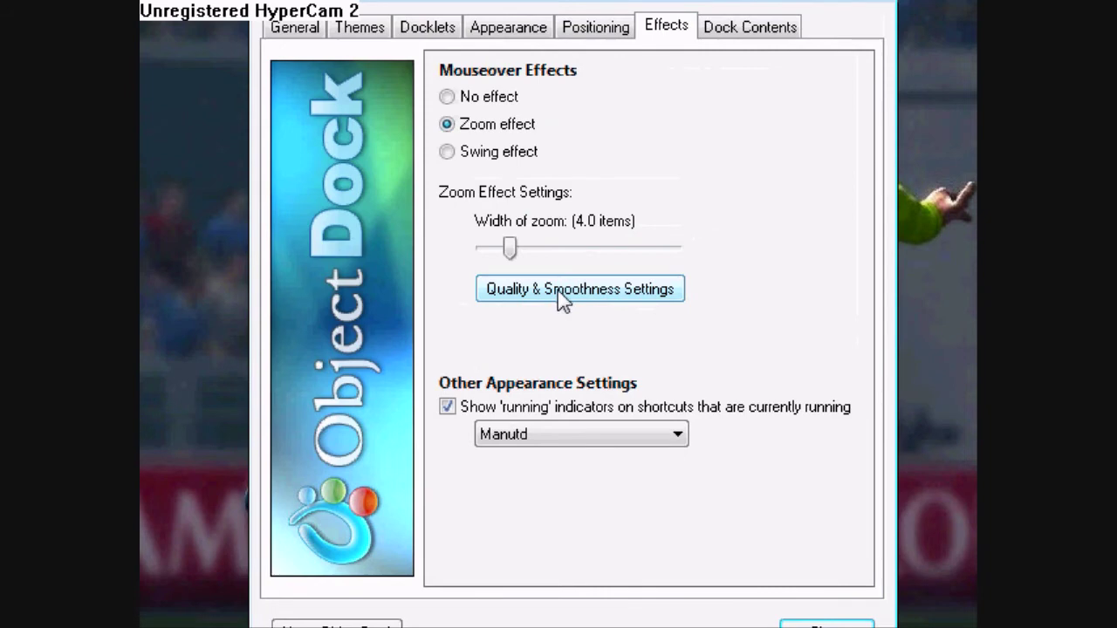
left_click(559, 291)
left_click(714, 527)
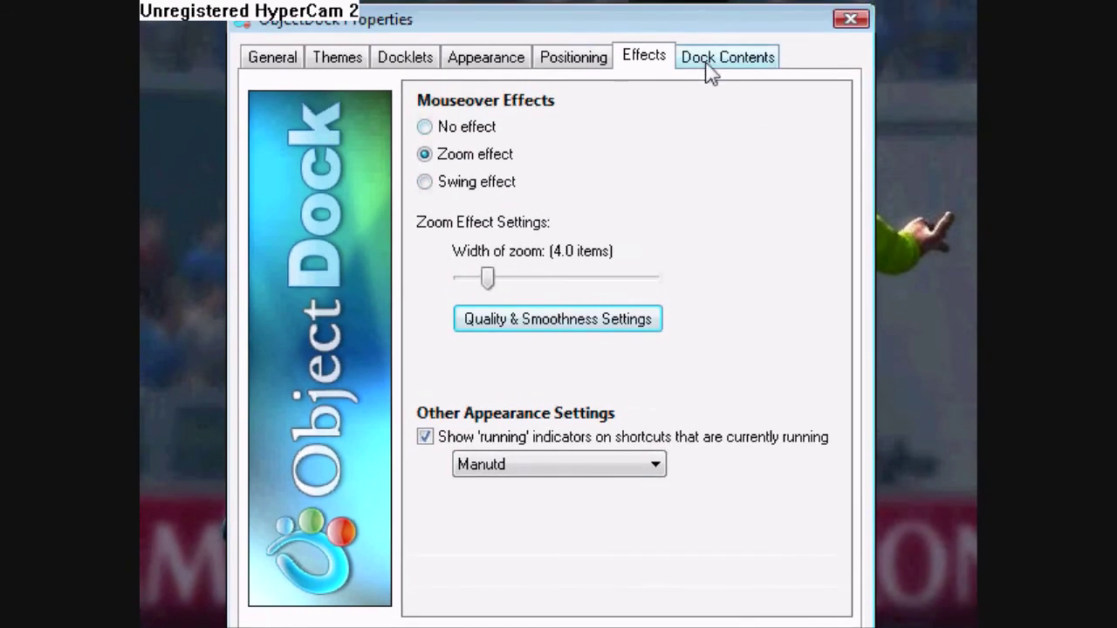
left_click(712, 69)
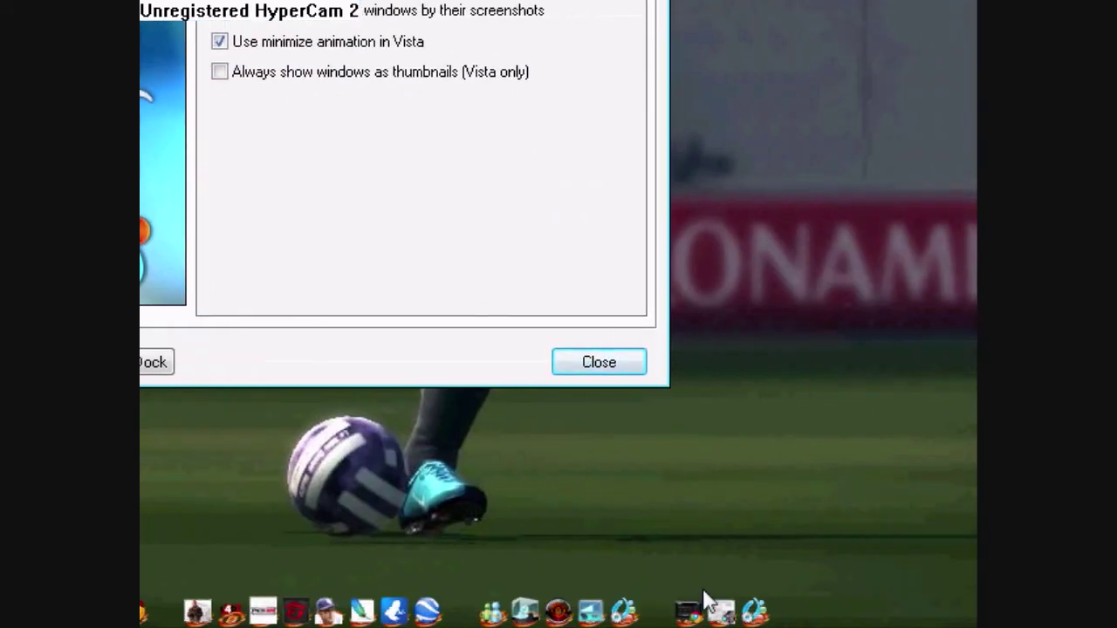
Step: Minimise the Chrome Animoto window into the dock
mouse_move(703, 606)
mouse_move(687, 598)
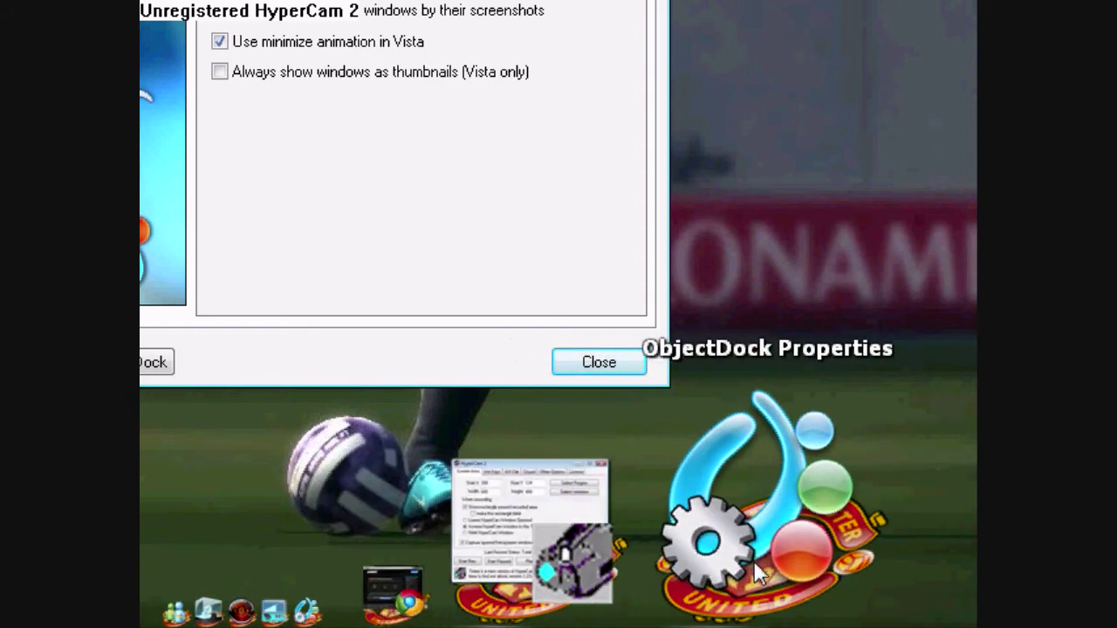
left_click(753, 556)
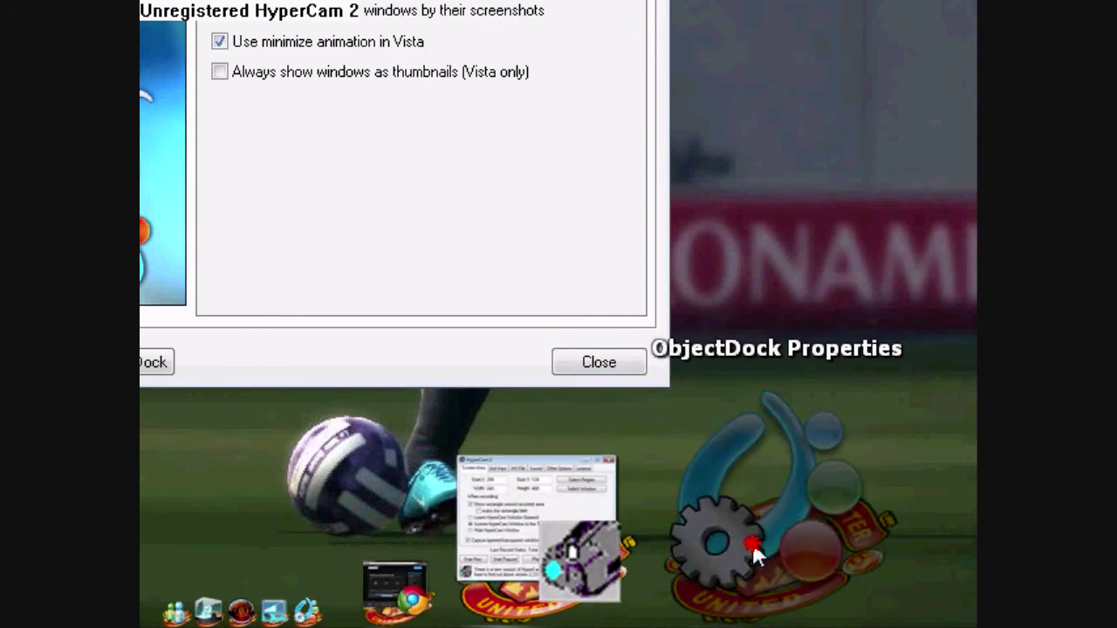
left_click(691, 563)
left_click(690, 566)
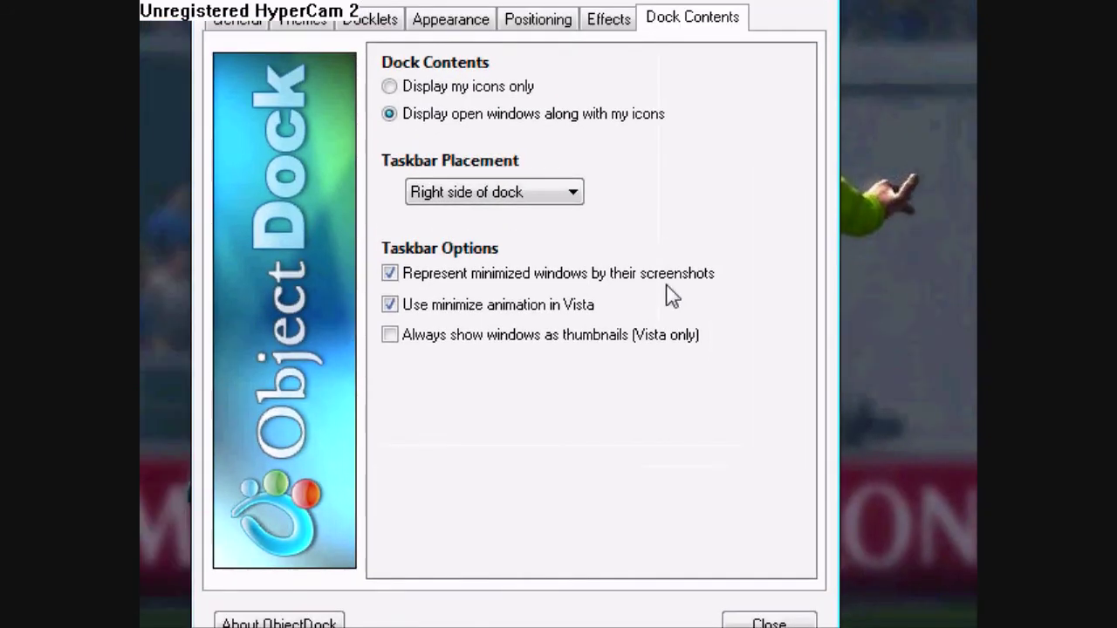
Step: Keep taskbar placement on Right side of dock and close ObjectDock Properties
left_click(466, 193)
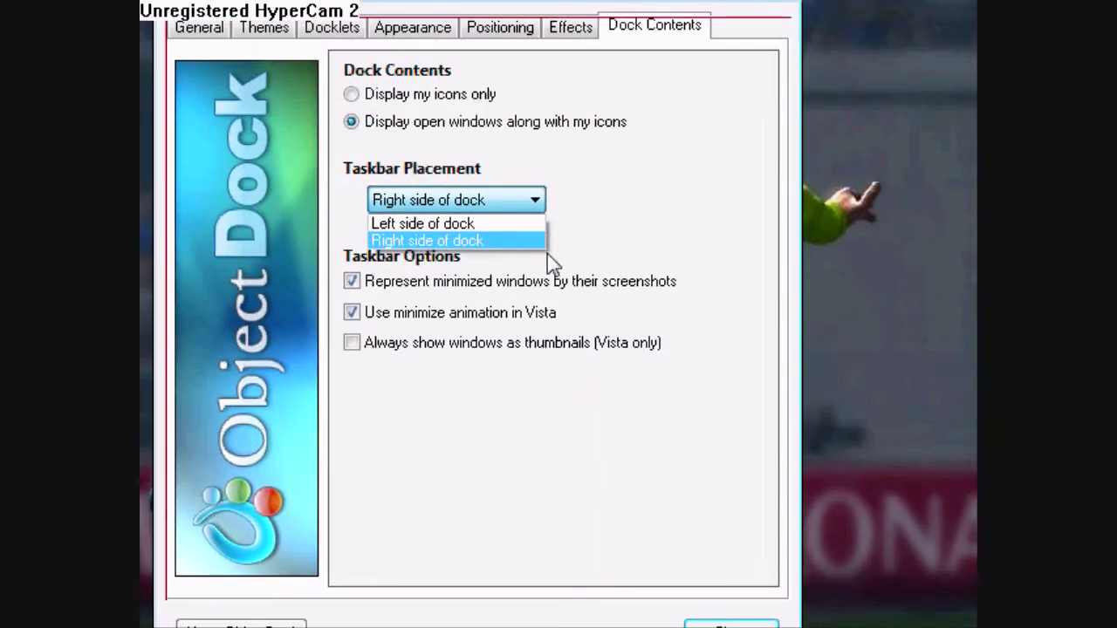
left_click(635, 225)
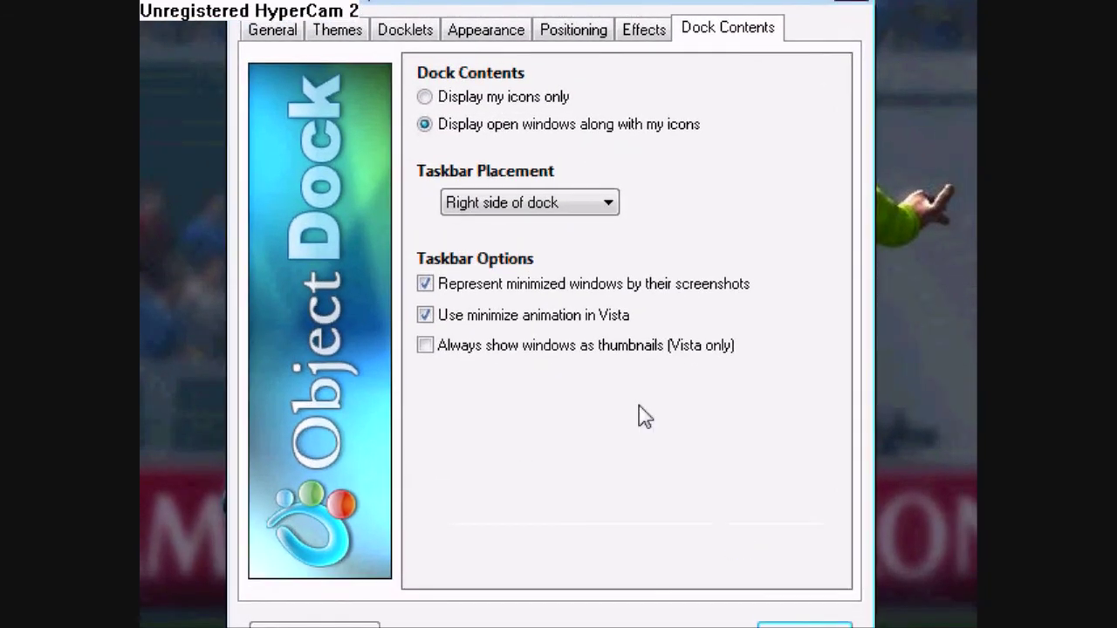
left_click(553, 400)
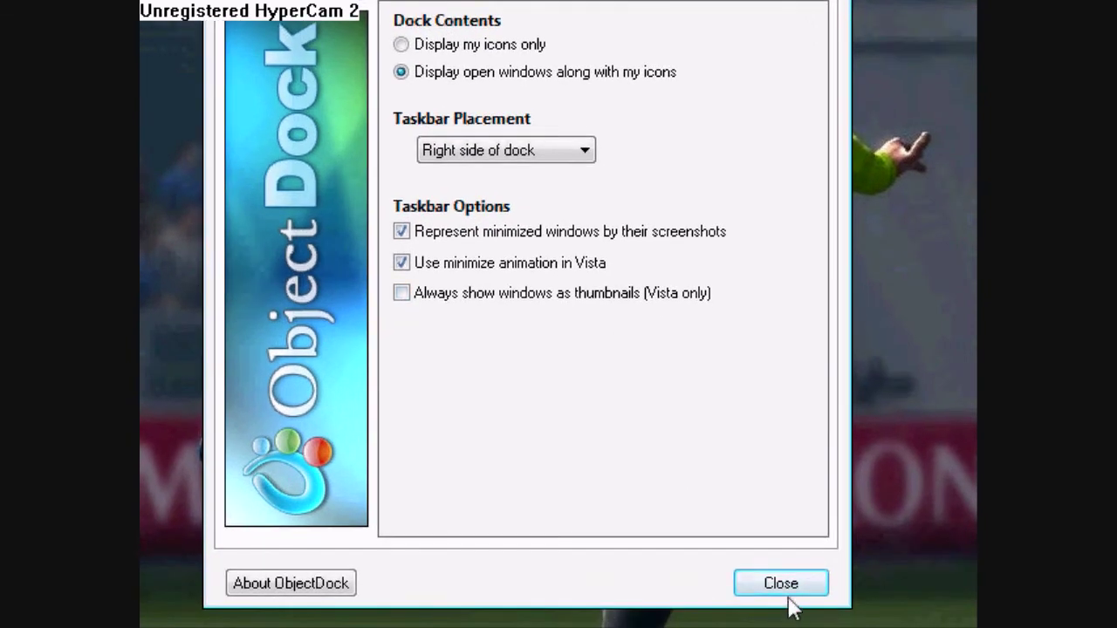
left_click(793, 580)
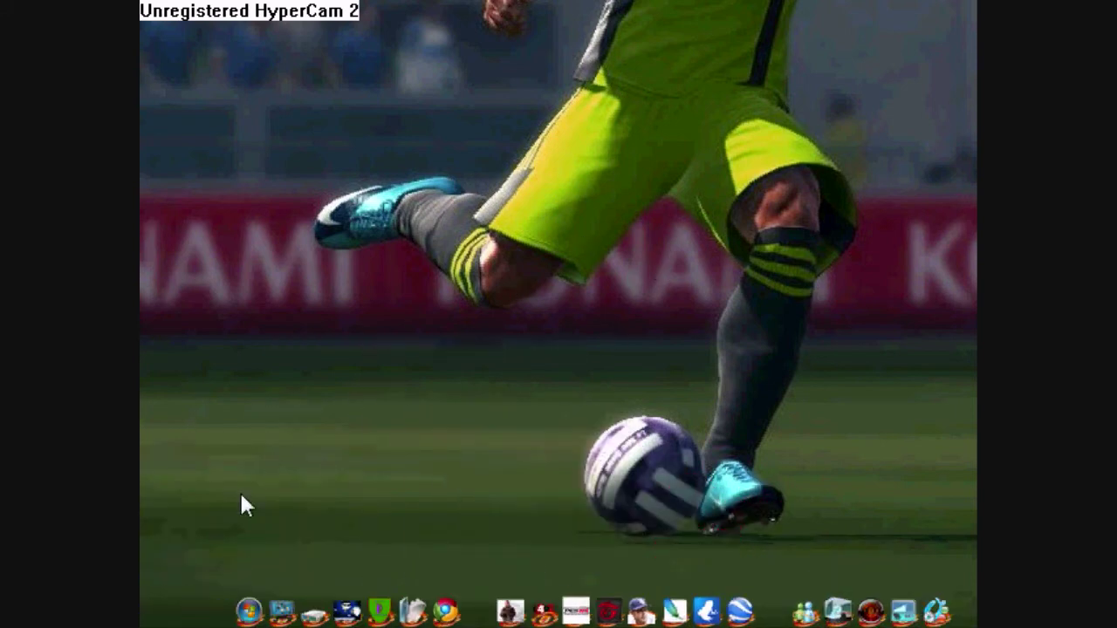
Step: Right-click the dock to show its menu with Magnification and Always on top enabled
right_click(478, 577)
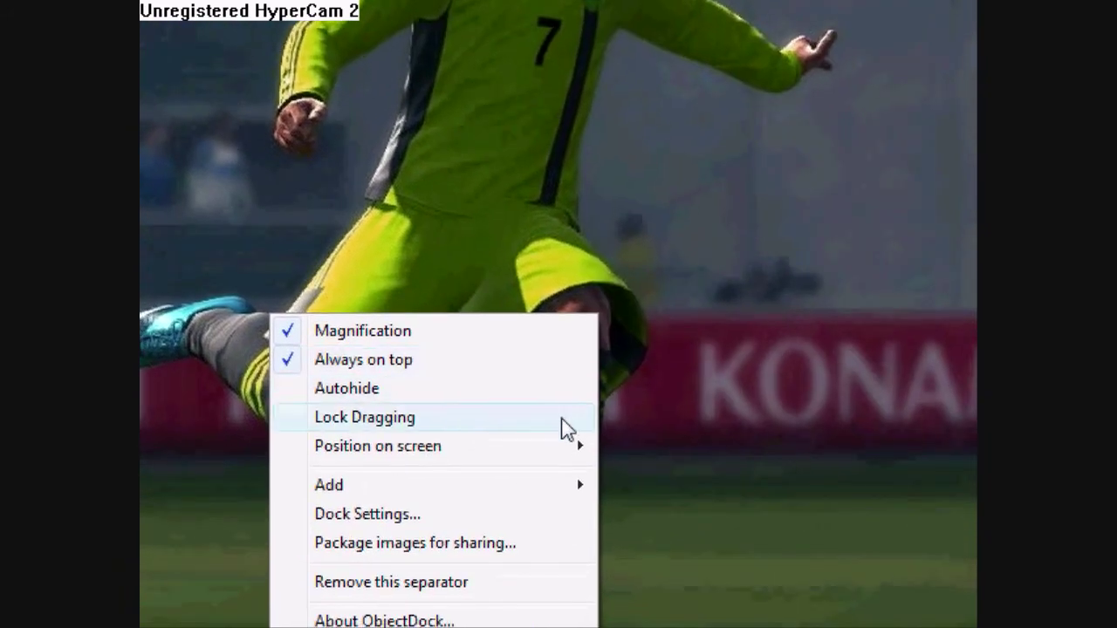
Step: Add the Manchester United Clock and Master Volume docklets, leaving the volume at 60%
left_click(493, 485)
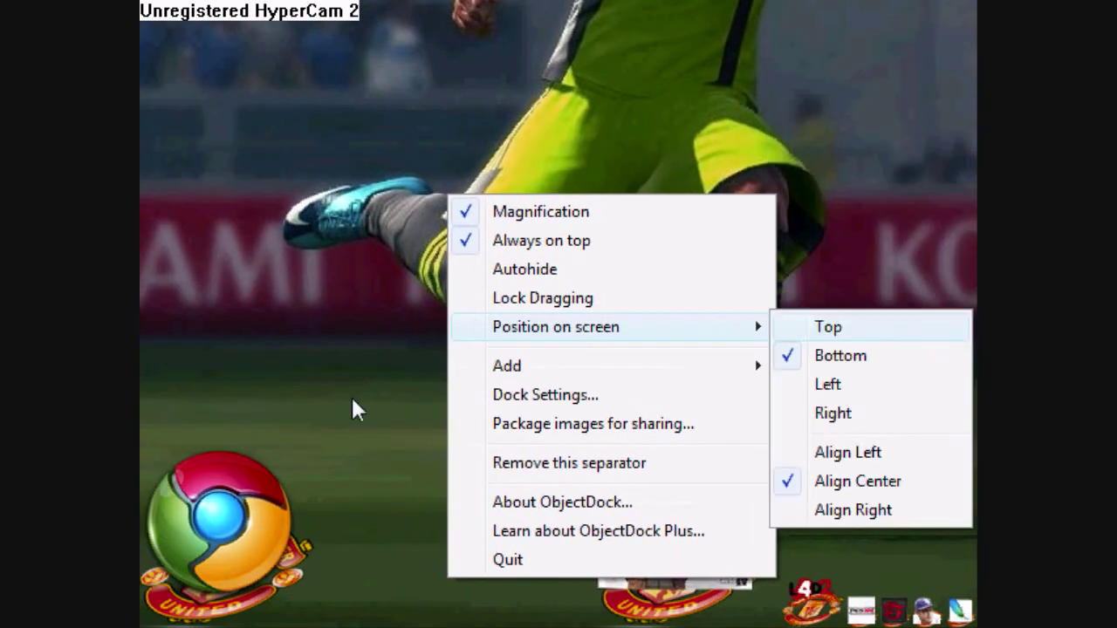
left_click(353, 399)
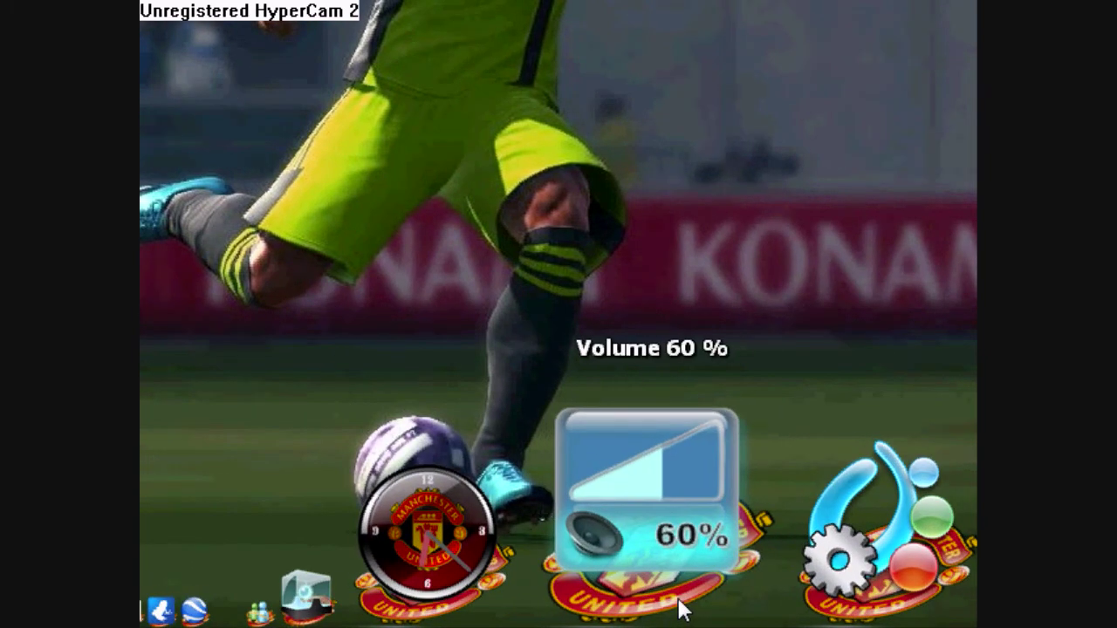
right_click(672, 544)
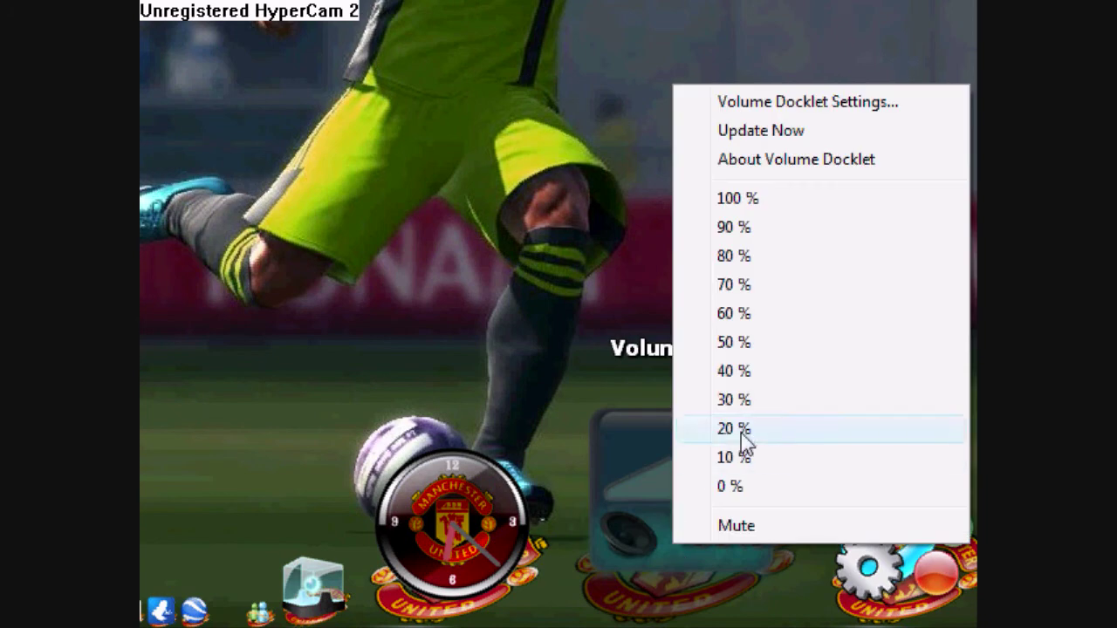
left_click(504, 237)
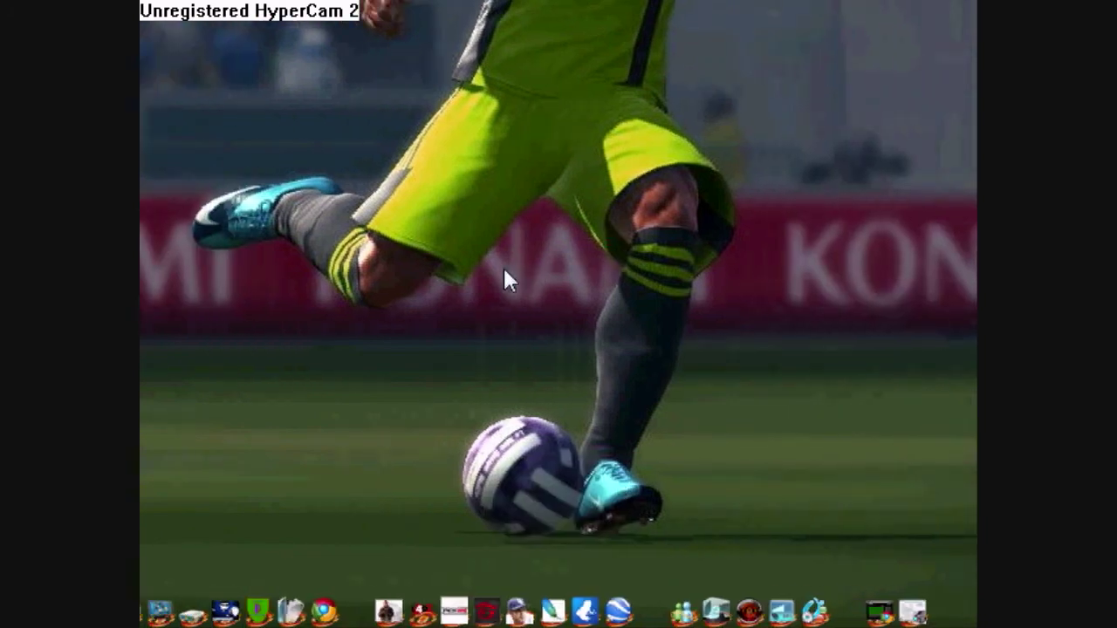